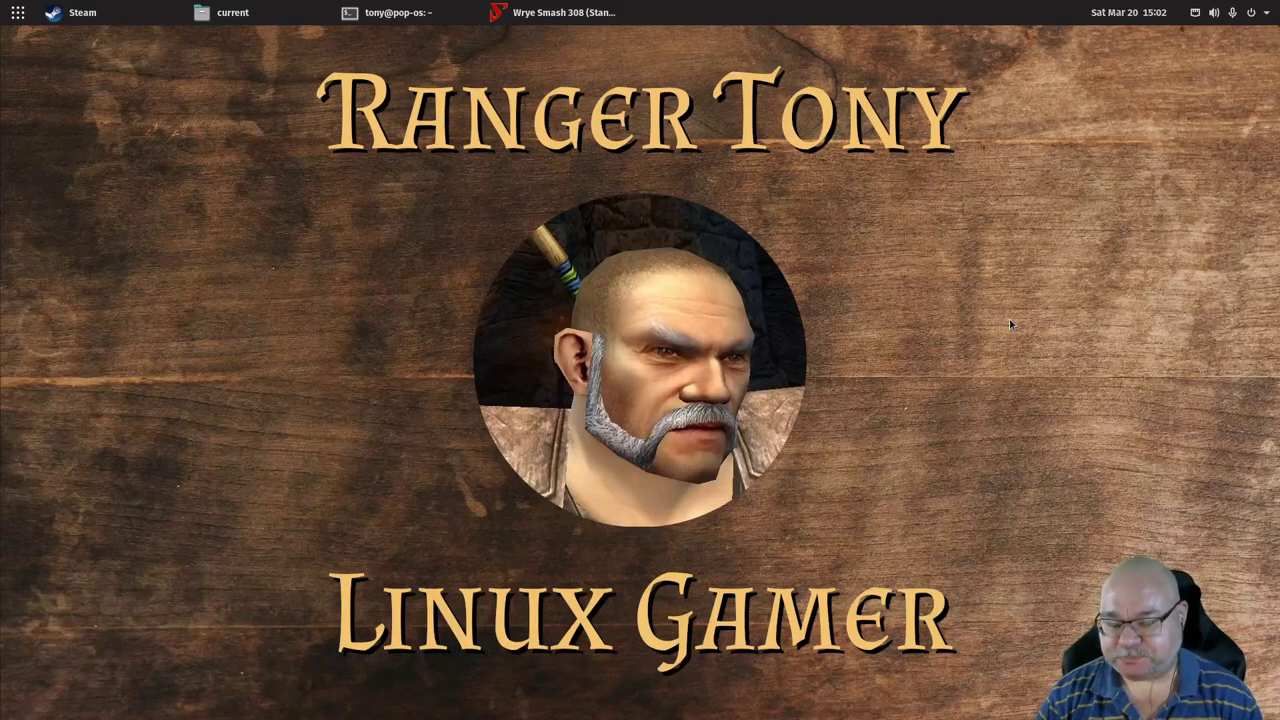
Switch to Wrye Smash and activate the consecutive plugins from AMatterOfTime.esp up through MASSE.esp.
{"action": "left_click", "coordinate": [540, 16]}
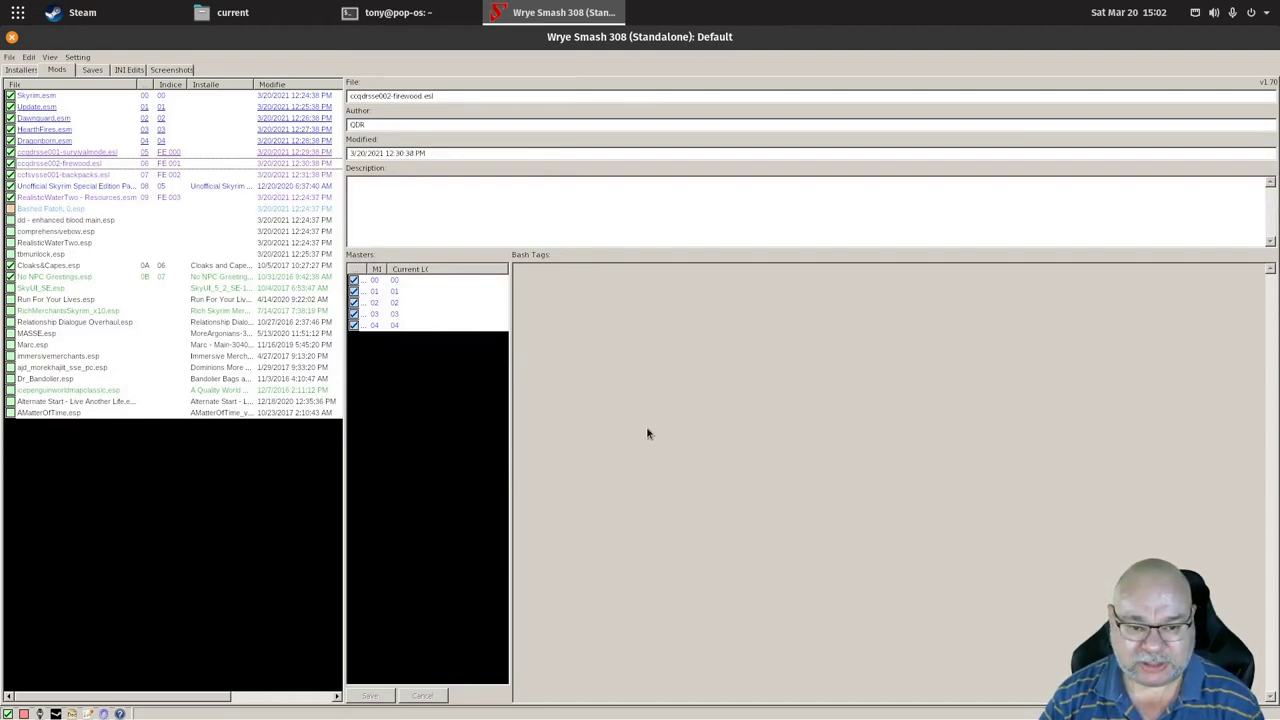
{"action": "left_click", "coordinate": [10, 412]}
{"action": "left_click", "coordinate": [10, 401]}
{"action": "left_click", "coordinate": [10, 390]}
{"action": "left_click", "coordinate": [10, 379]}
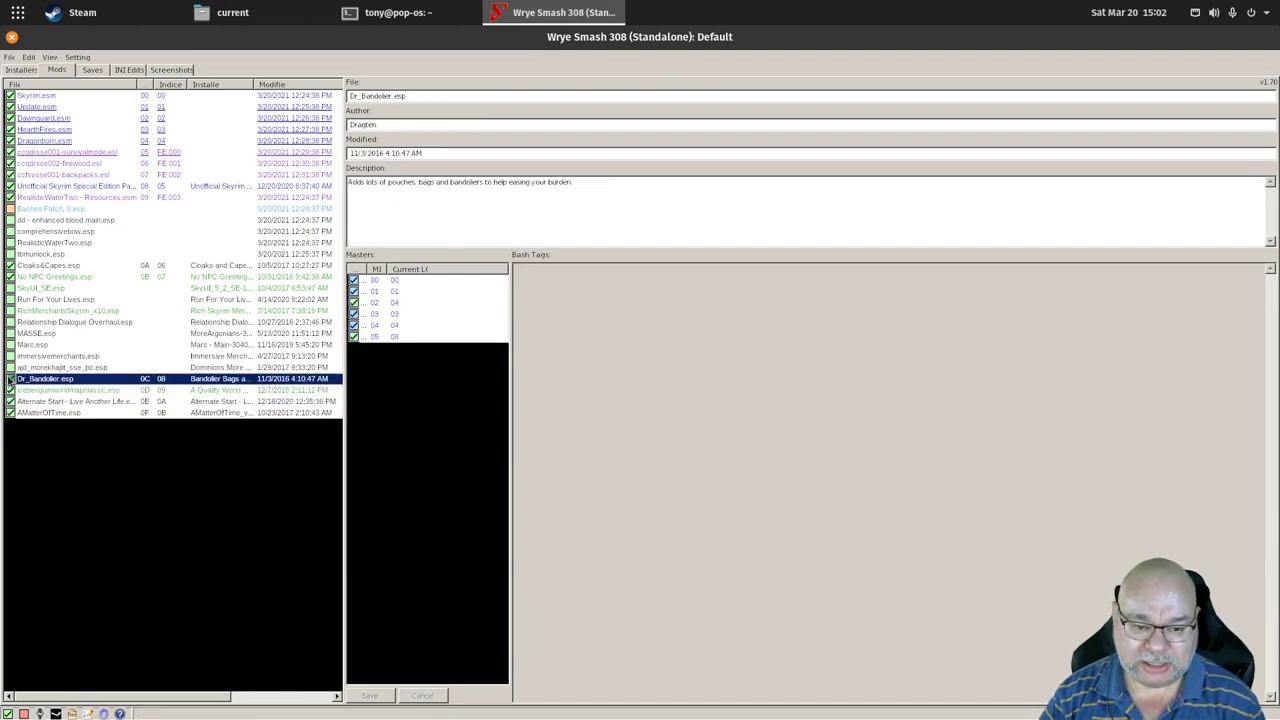
{"action": "left_click", "coordinate": [10, 367]}
{"action": "left_click", "coordinate": [10, 356]}
{"action": "left_click", "coordinate": [10, 344]}
{"action": "left_click", "coordinate": [10, 333]}
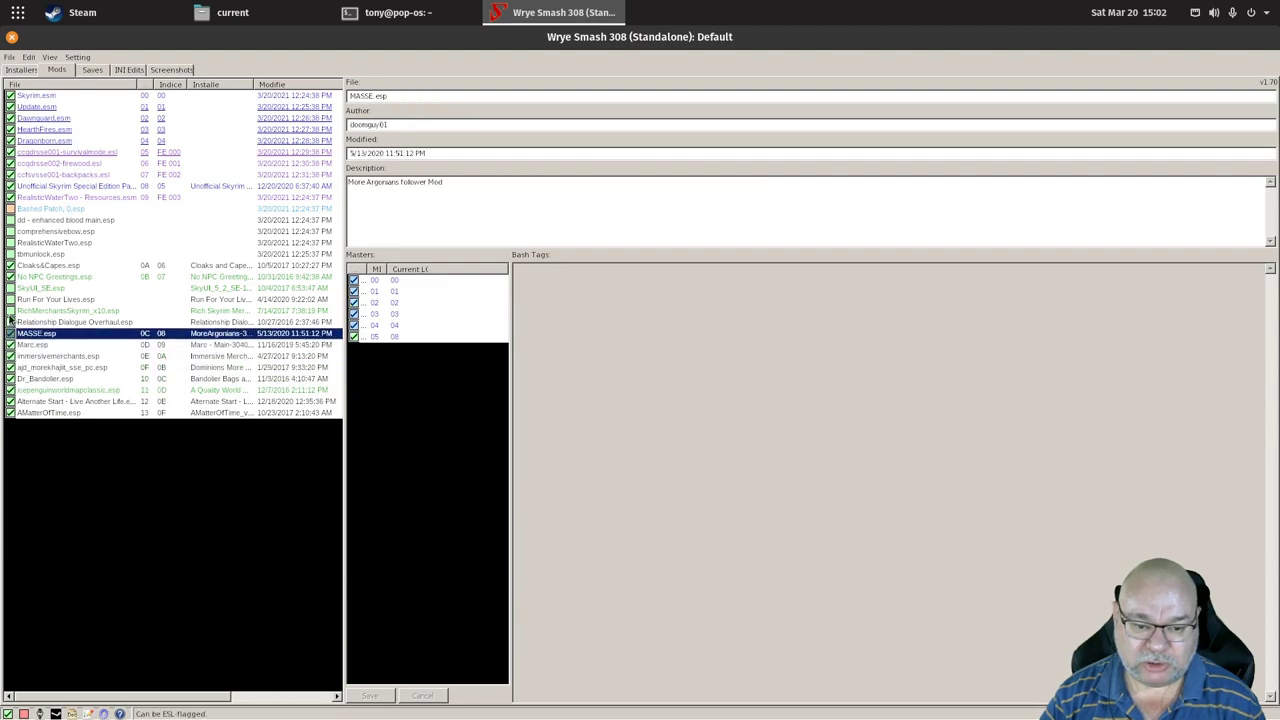
Activate the remaining plugins from Relationship Dialogue Overhaul.esp up through dd - enhanced blood main.esp, including SkyUI_SE.esp, leaving Bashed Patch, 0.esp inactive.
{"action": "left_click", "coordinate": [10, 322]}
{"action": "left_click", "coordinate": [10, 310]}
{"action": "left_click", "coordinate": [10, 299]}
{"action": "left_click", "coordinate": [10, 276]}
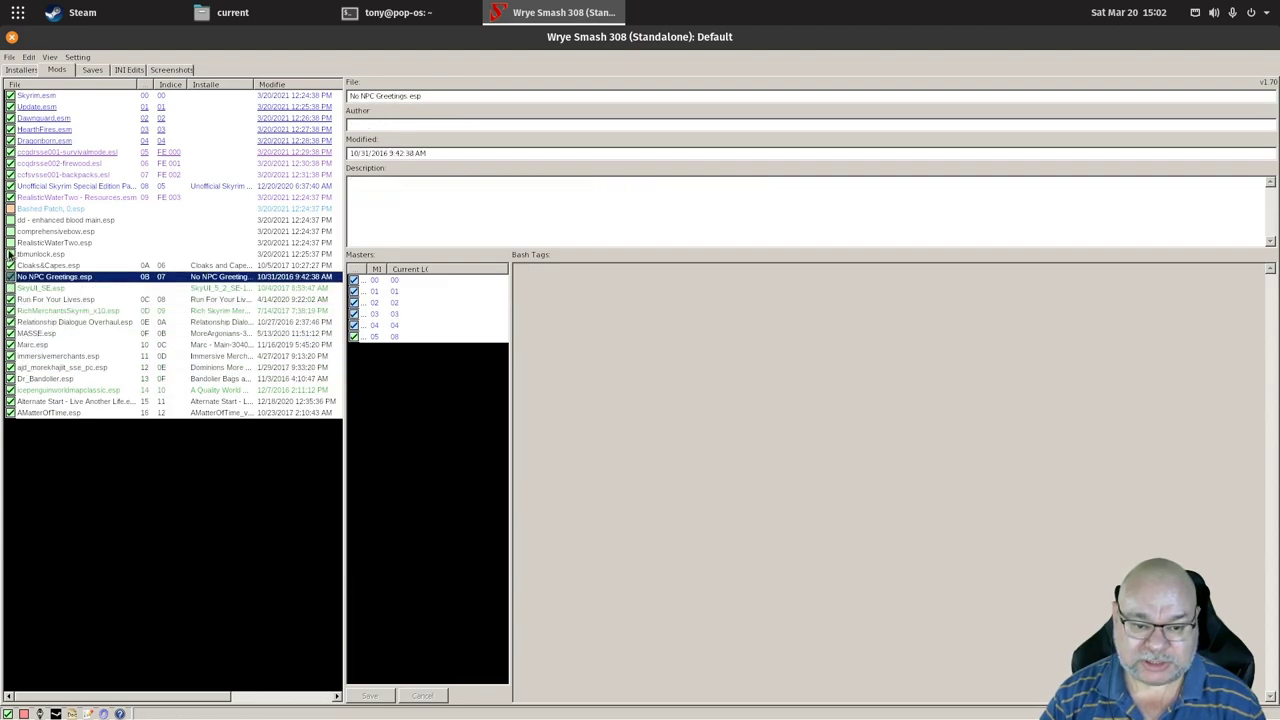
{"action": "left_click", "coordinate": [10, 254]}
{"action": "left_click", "coordinate": [10, 243]}
{"action": "left_click", "coordinate": [10, 231]}
{"action": "left_click", "coordinate": [10, 220]}
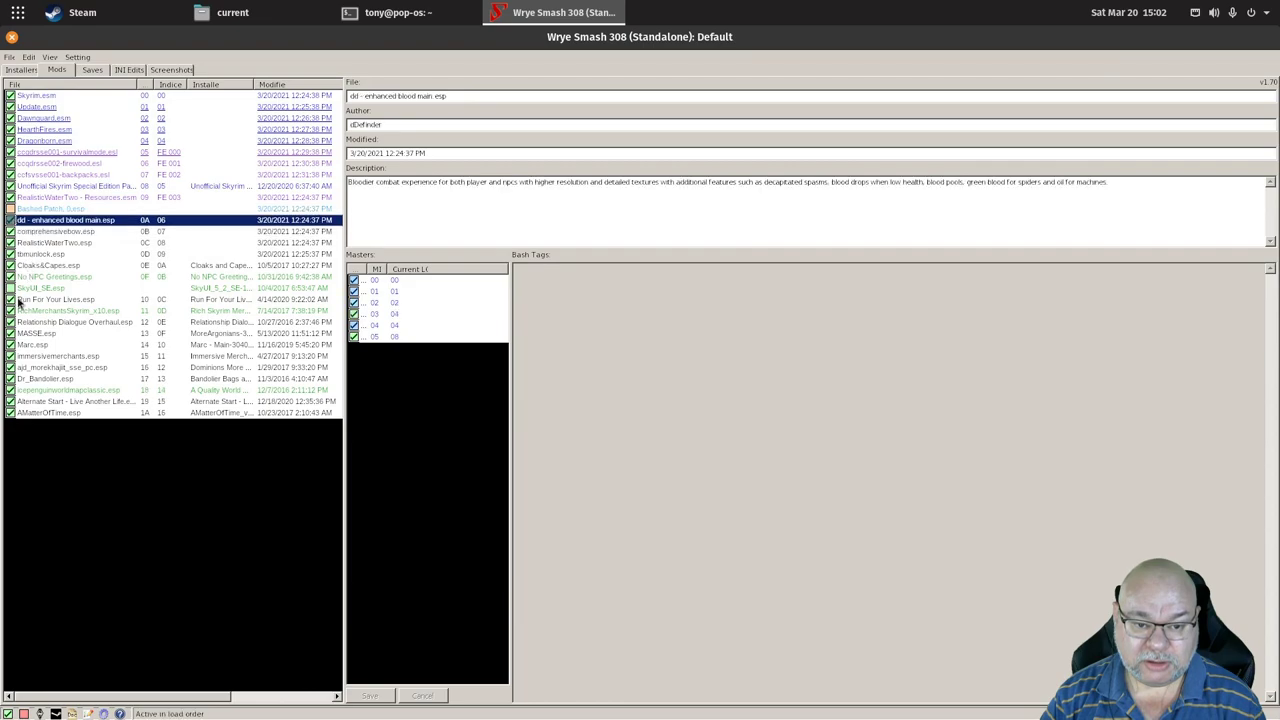
{"action": "left_click", "coordinate": [10, 288]}
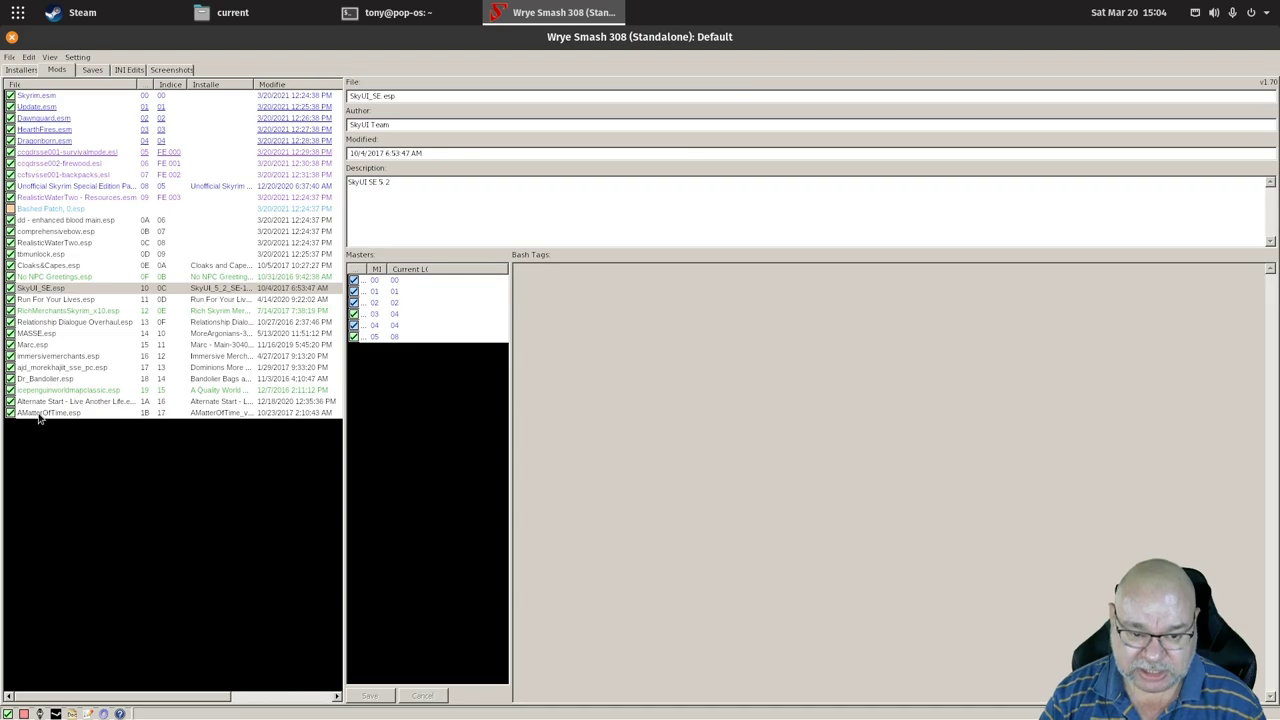
Move AMatterOfTime.esp up the load order to directly above Bashed Patch, 0.esp.
{"action": "left_click", "coordinate": [39, 415]}
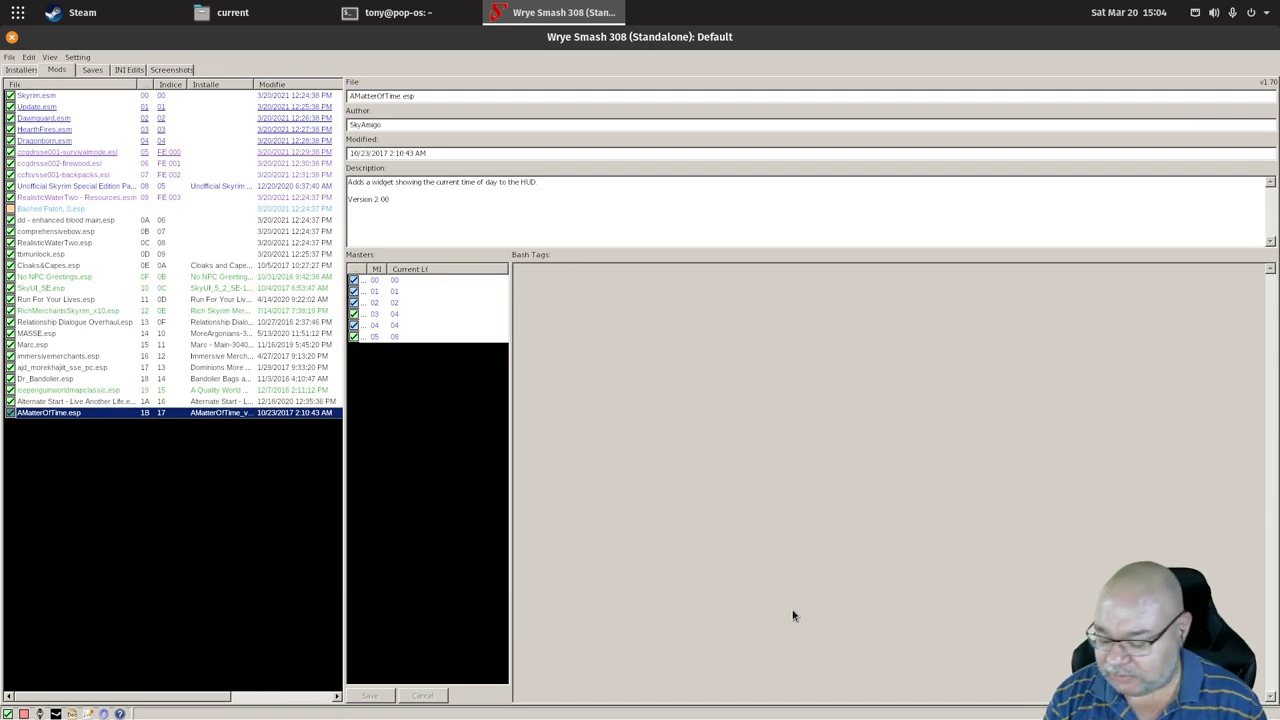
{"action": "key", "text": "ctrl+Up"}
{"action": "key", "text": "ctrl+Up"}
{"action": "key", "text": "ctrl+Up"}
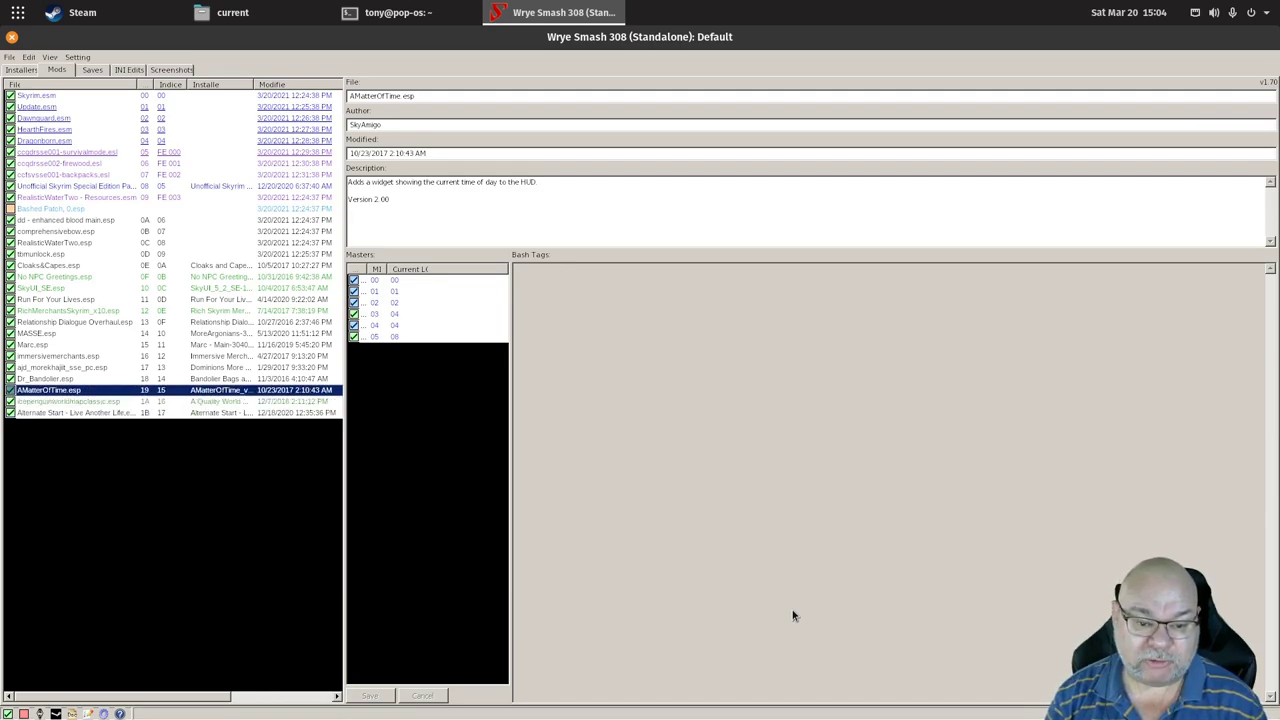
{"action": "key", "text": "ctrl+Down"}
{"action": "key", "text": "ctrl+Down"}
{"action": "key", "text": "ctrl+Down"}
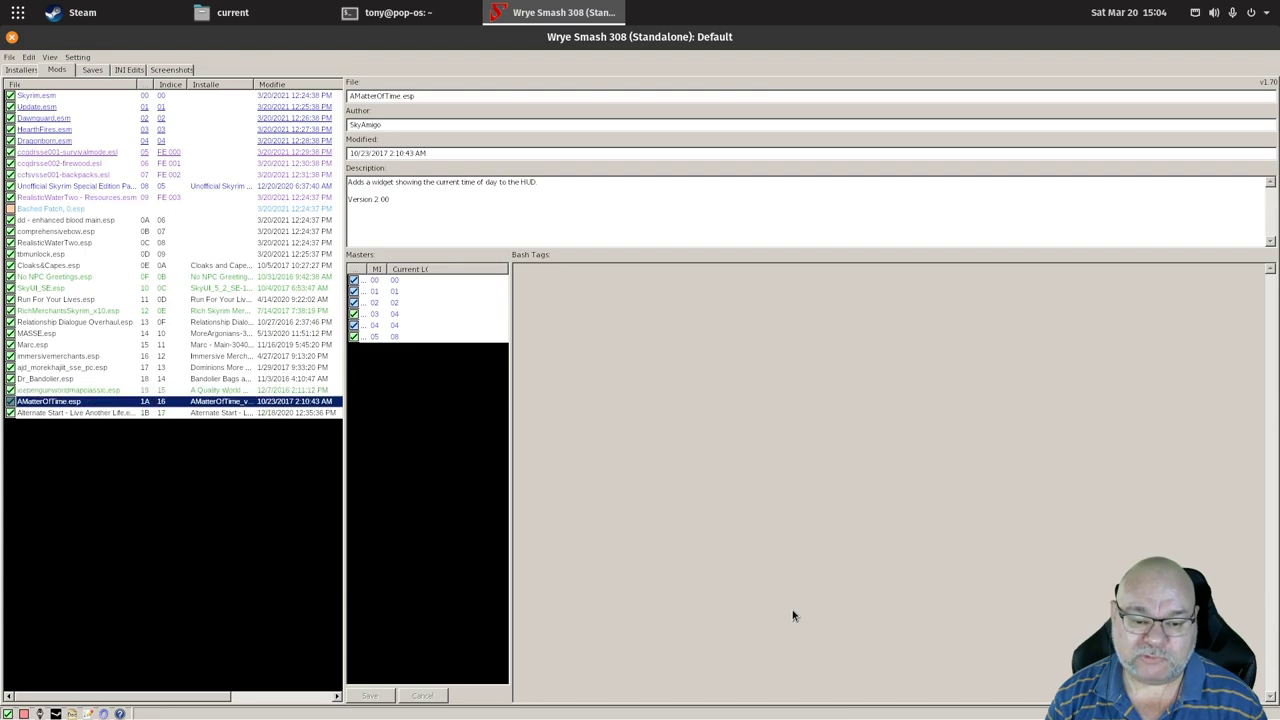
{"action": "key", "text": "ctrl+Up"}
{"action": "key", "text": "ctrl+Up"}
{"action": "key", "text": "ctrl+Up"}
{"action": "key", "text": "ctrl+Up"}
{"action": "key", "text": "ctrl+Up"}
{"action": "key", "text": "ctrl+Up"}
{"action": "key", "text": "ctrl+Up"}
{"action": "key", "text": "ctrl+Up"}
{"action": "key", "text": "ctrl+Up"}
{"action": "key", "text": "ctrl+Up"}
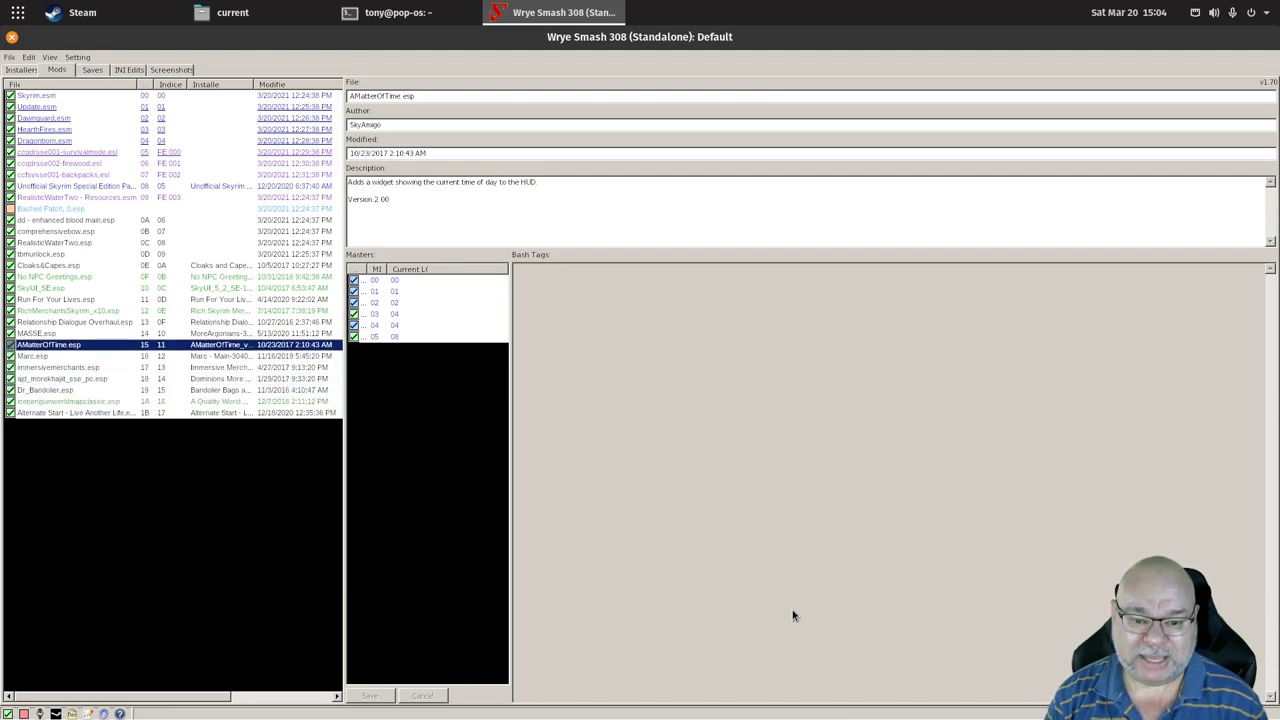
{"action": "key", "text": "ctrl+Up"}
{"action": "key", "text": "ctrl+Up"}
{"action": "key", "text": "ctrl+Up"}
{"action": "key", "text": "ctrl+Up"}
{"action": "key", "text": "ctrl+Up"}
{"action": "key", "text": "ctrl+Up"}
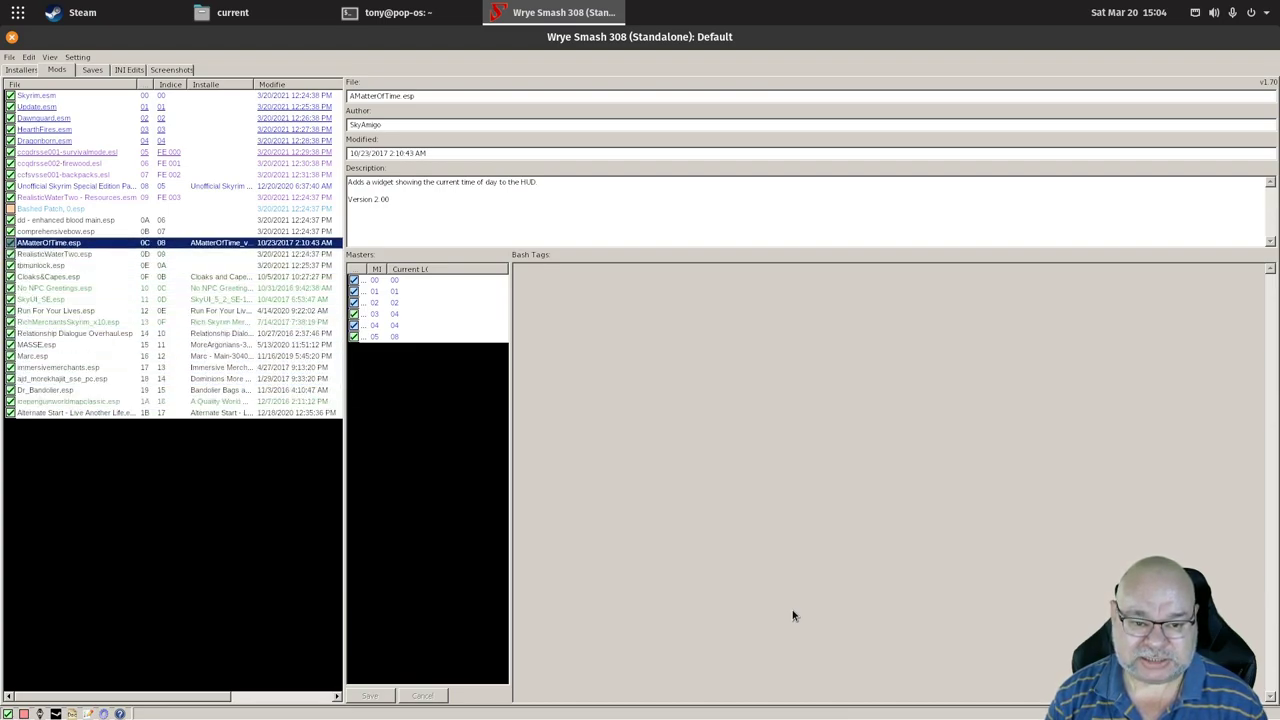
{"action": "key", "text": "ctrl+Up"}
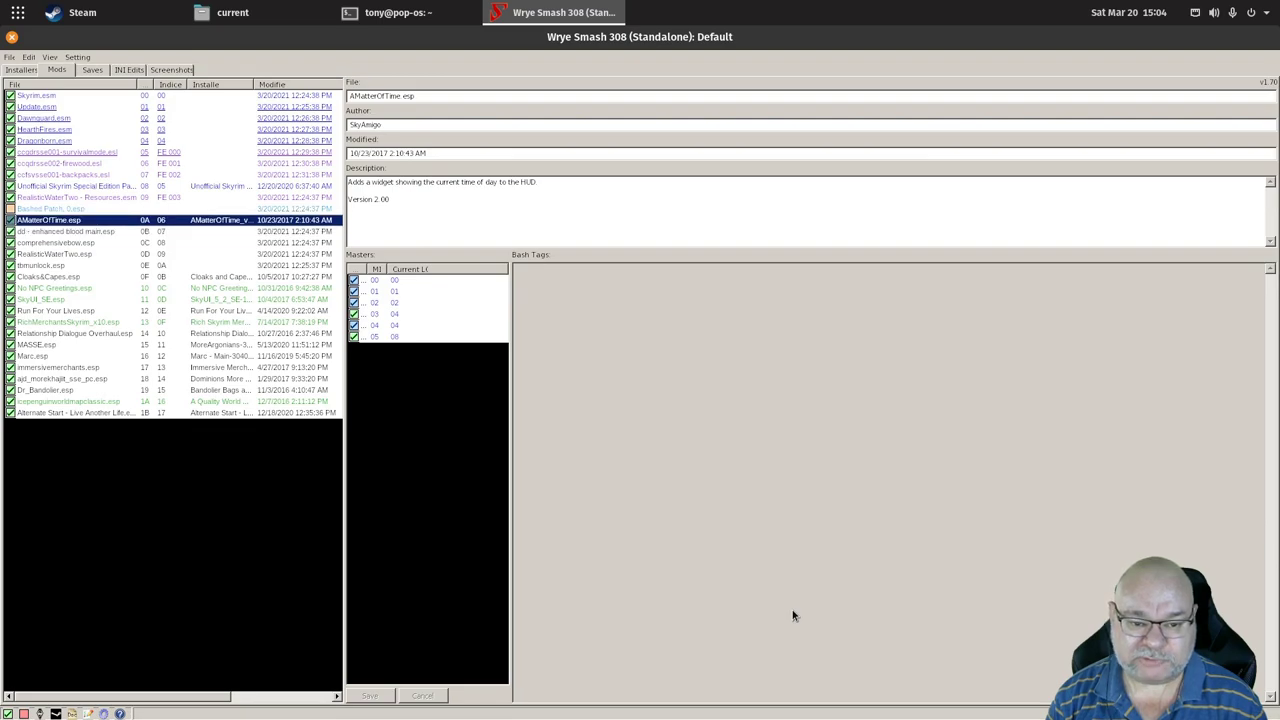
{"action": "key", "text": "ctrl+Up"}
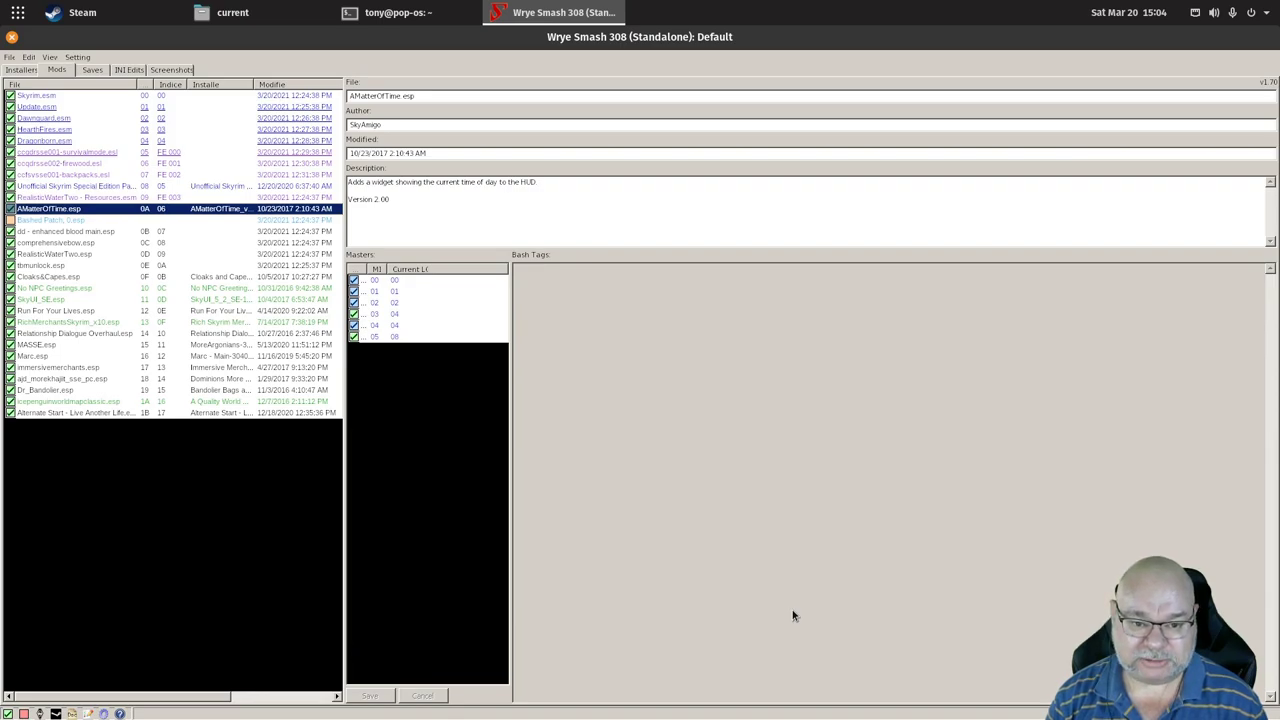
Shift AMatterOfTime.esp below Bashed Patch, 0.esp and back above it in the load order.
{"action": "key", "text": "ctrl+Down"}
{"action": "key", "text": "ctrl+Down"}
{"action": "key", "text": "ctrl+Down"}
{"action": "key", "text": "ctrl+Down"}
{"action": "key", "text": "ctrl+Down"}
{"action": "key", "text": "ctrl+Down"}
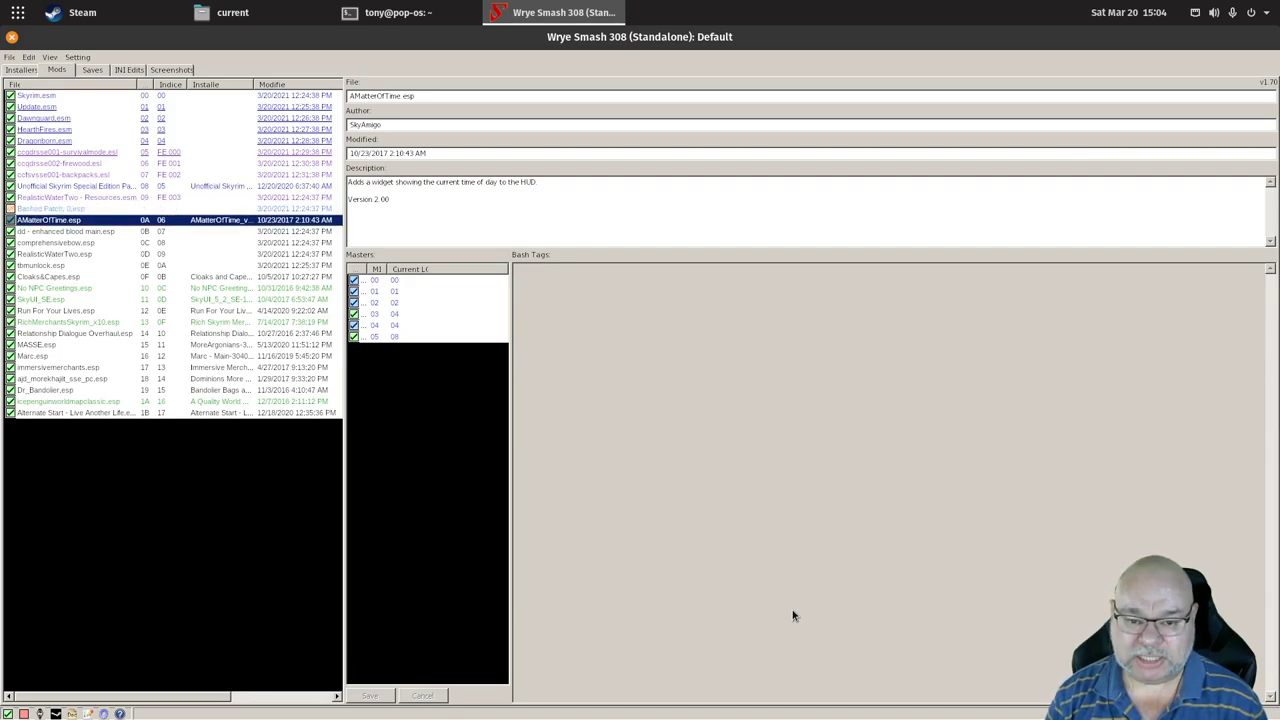
{"action": "key", "text": "ctrl+Up"}
{"action": "key", "text": "ctrl+Up"}
{"action": "key", "text": "ctrl+Up"}
{"action": "key", "text": "ctrl+Up"}
{"action": "key", "text": "ctrl+Up"}
{"action": "key", "text": "ctrl+Up"}
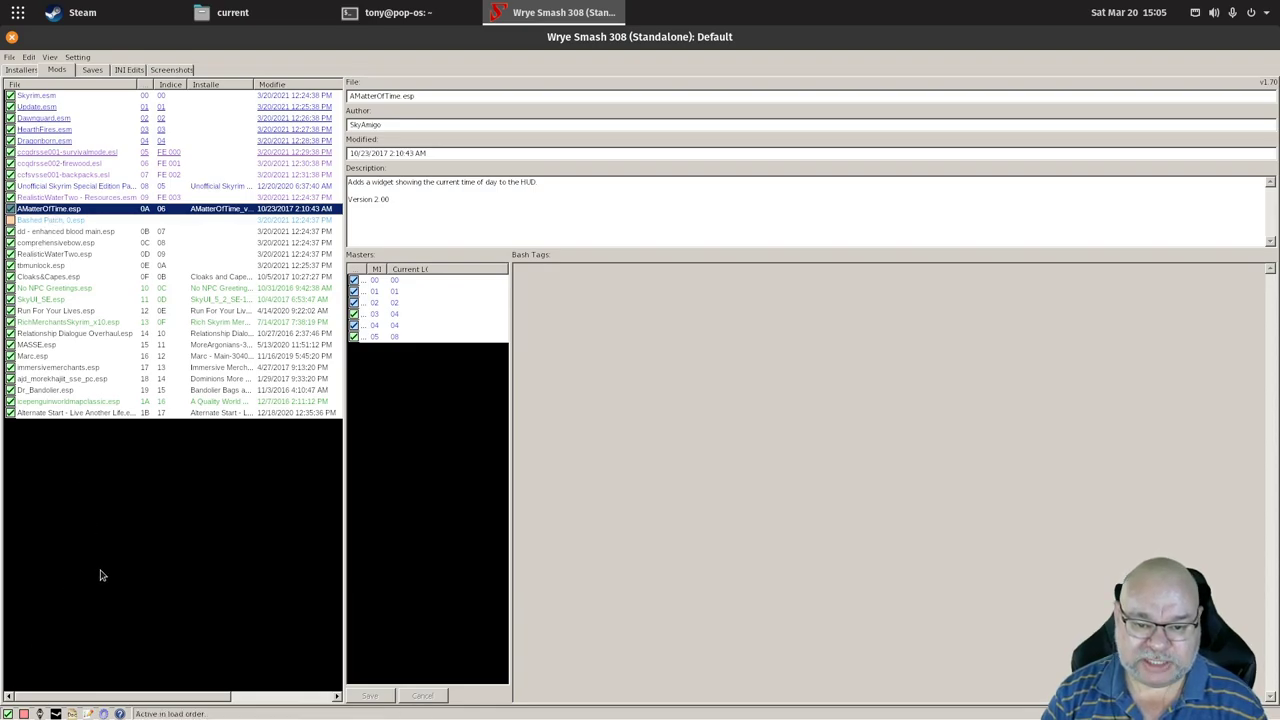
Move Alternate Start - Live Another Life.esp up the load order to directly below Bashed Patch, 0.esp.
{"action": "left_click", "coordinate": [40, 414]}
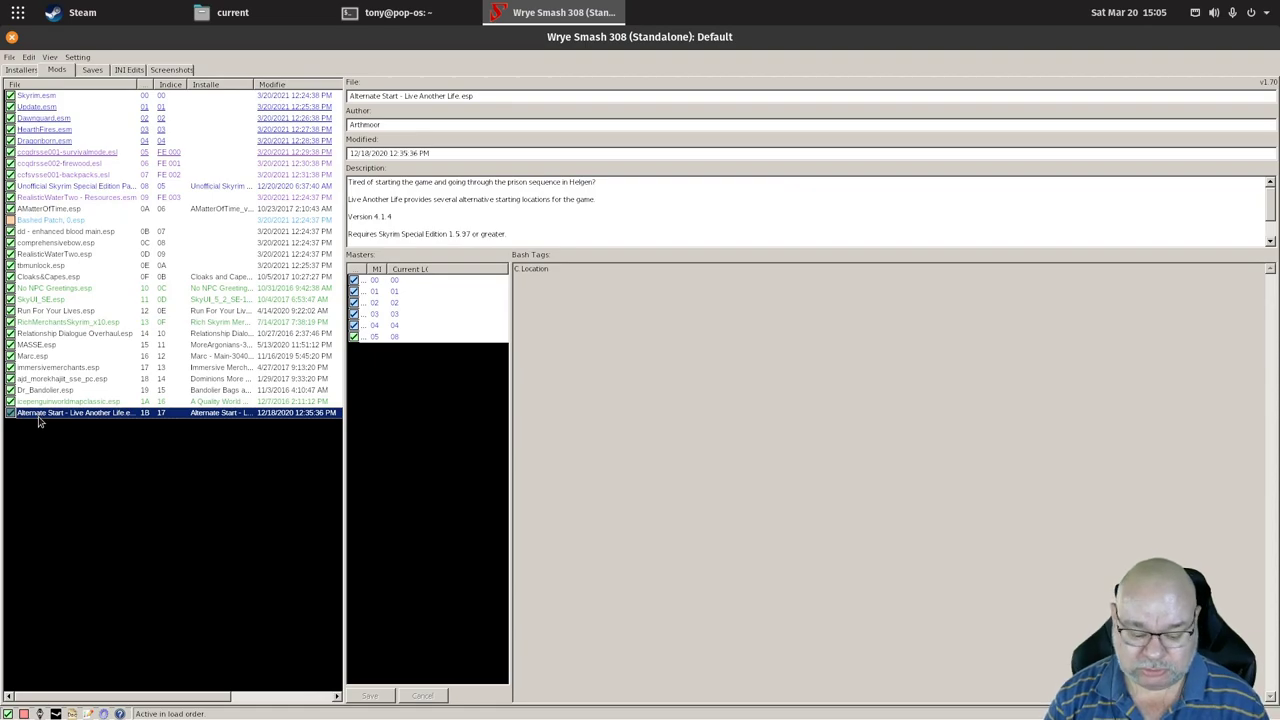
{"action": "key", "text": "ctrl+Up"}
{"action": "key", "text": "ctrl+Up"}
{"action": "key", "text": "ctrl+Up"}
{"action": "key", "text": "ctrl+Up"}
{"action": "key", "text": "ctrl+Up"}
{"action": "key", "text": "ctrl+Up"}
{"action": "key", "text": "ctrl+Up"}
{"action": "key", "text": "ctrl+Up"}
{"action": "key", "text": "ctrl+Up"}
{"action": "key", "text": "ctrl+Up"}
{"action": "key", "text": "ctrl+Up"}
{"action": "key", "text": "ctrl+Up"}
{"action": "key", "text": "ctrl+Up"}
{"action": "key", "text": "ctrl+Up"}
{"action": "key", "text": "ctrl+Up"}
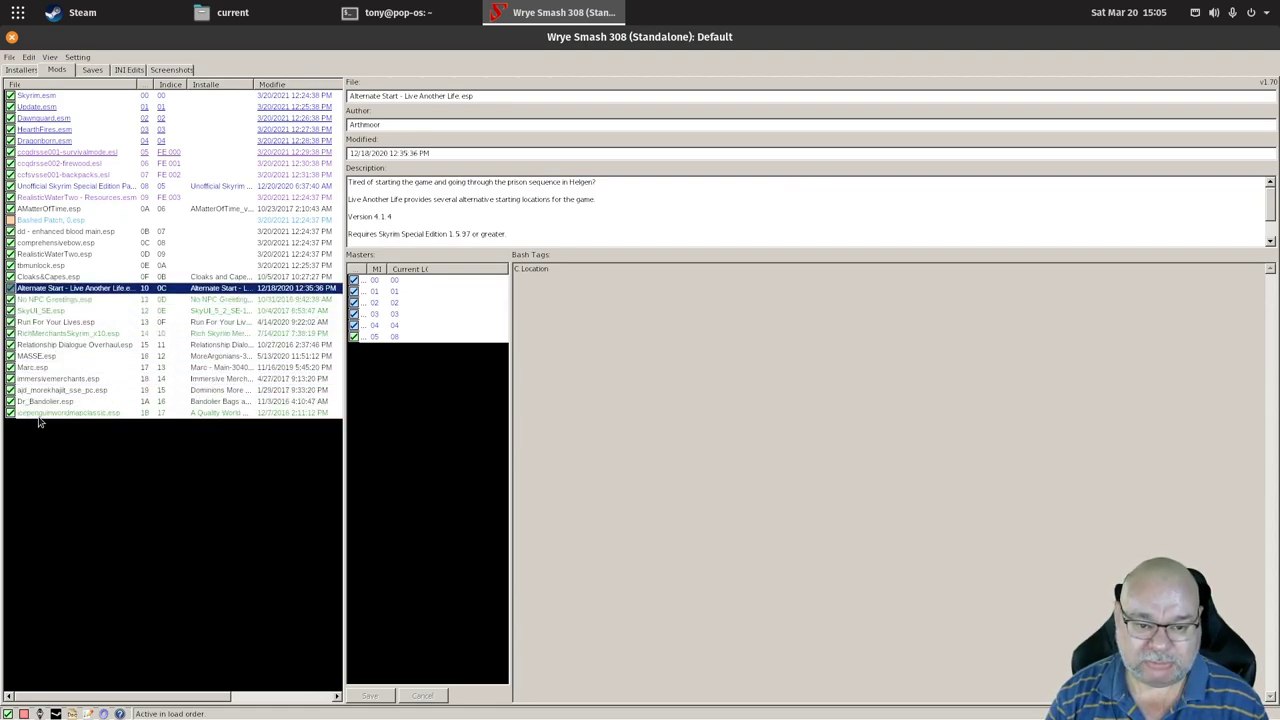
{"action": "key", "text": "ctrl+Up"}
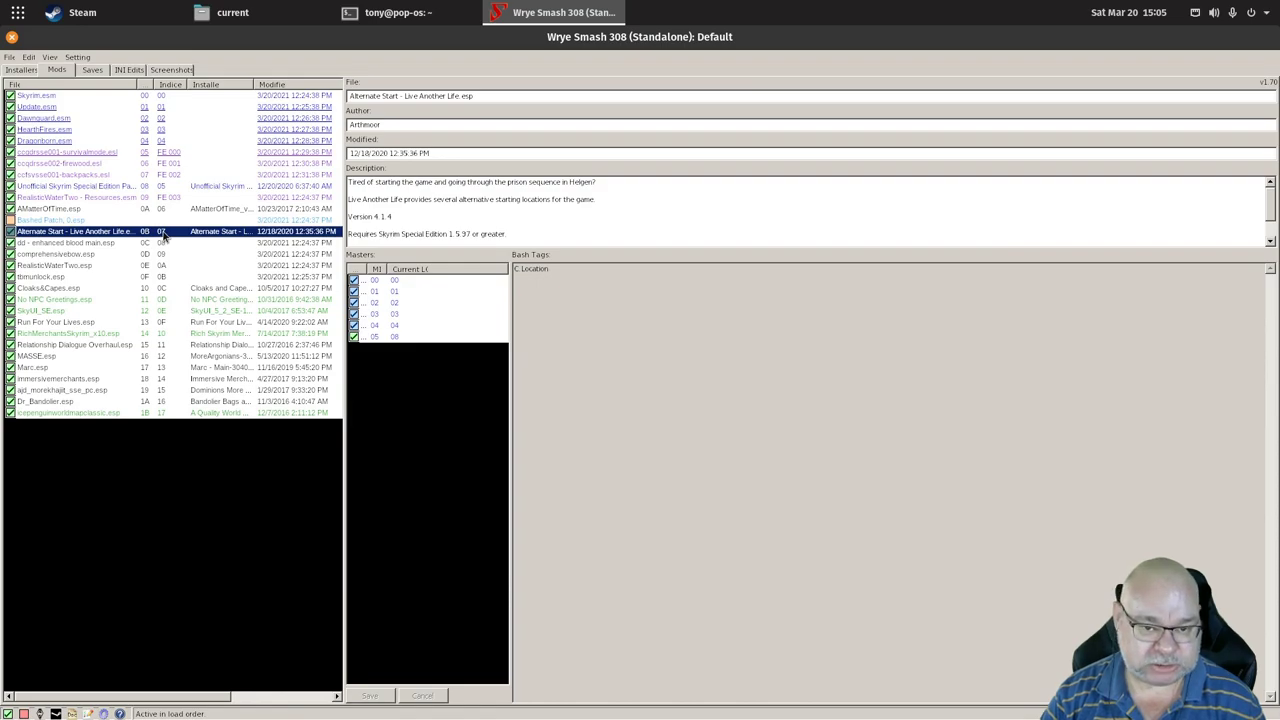
Move icepenguinworldmapclassic.esp to load order index 0C.
{"action": "left_click", "coordinate": [54, 415]}
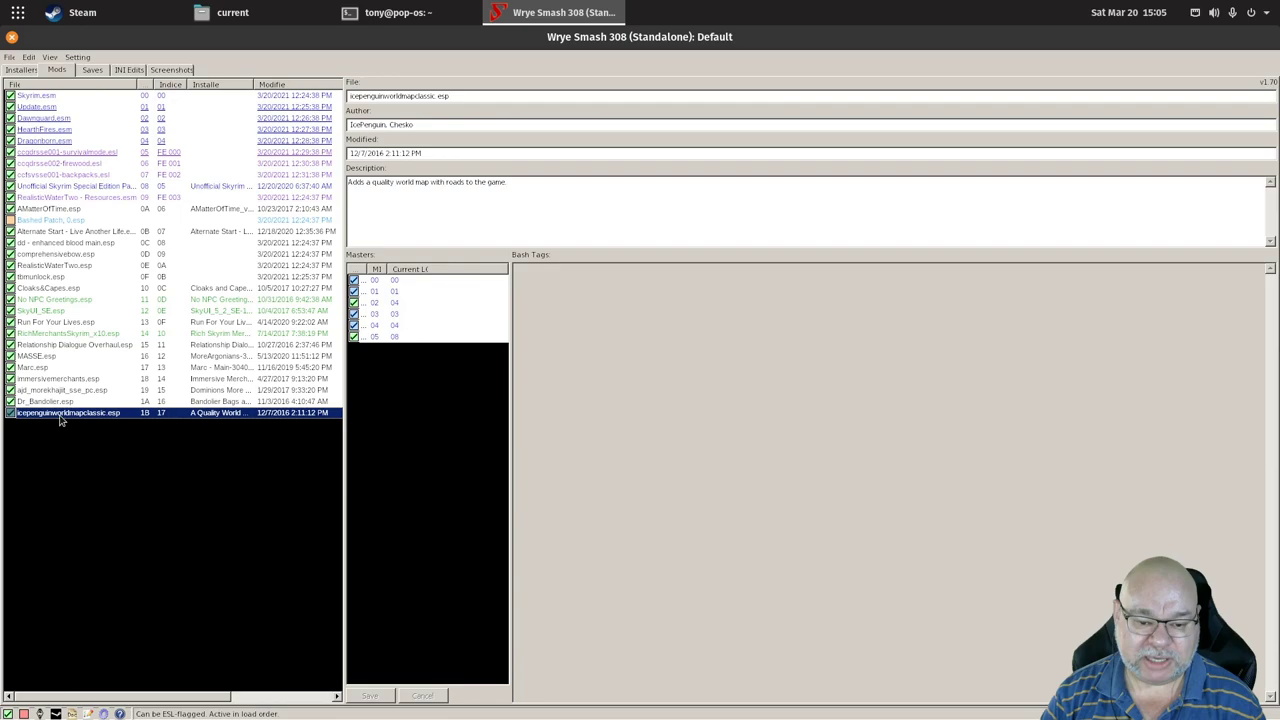
{"action": "right_click", "coordinate": [59, 421]}
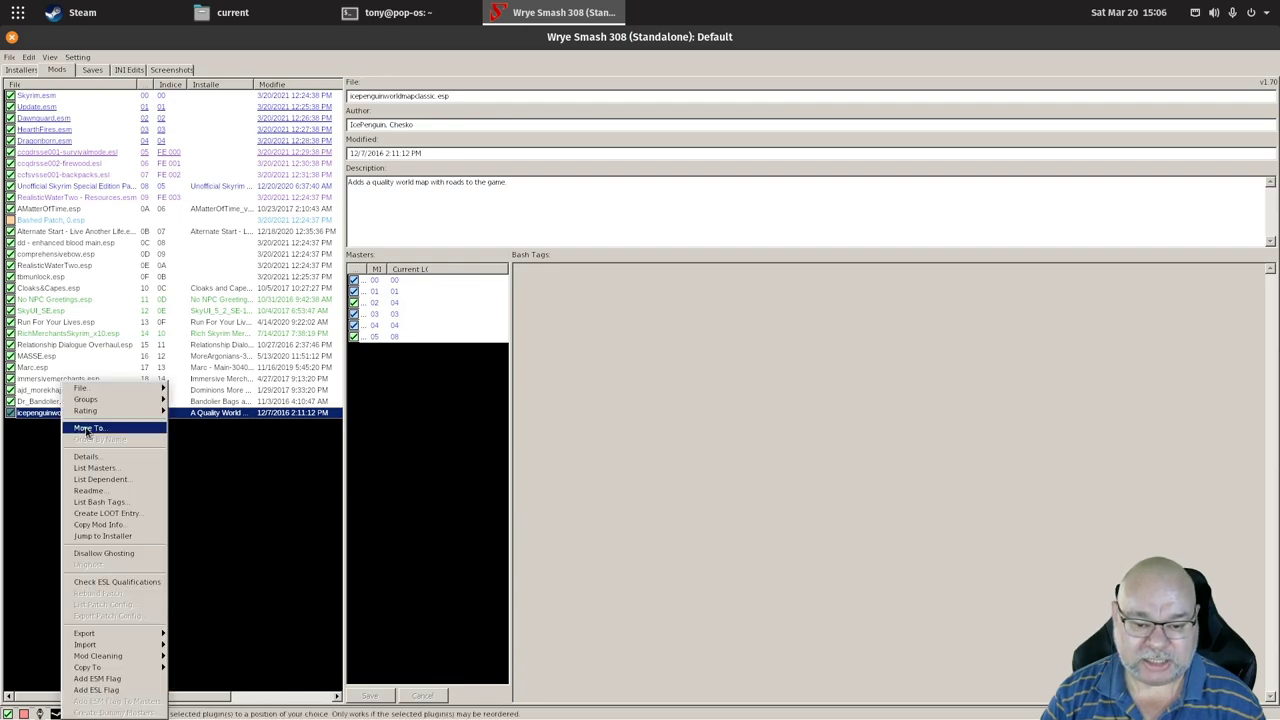
{"action": "left_click", "coordinate": [87, 428]}
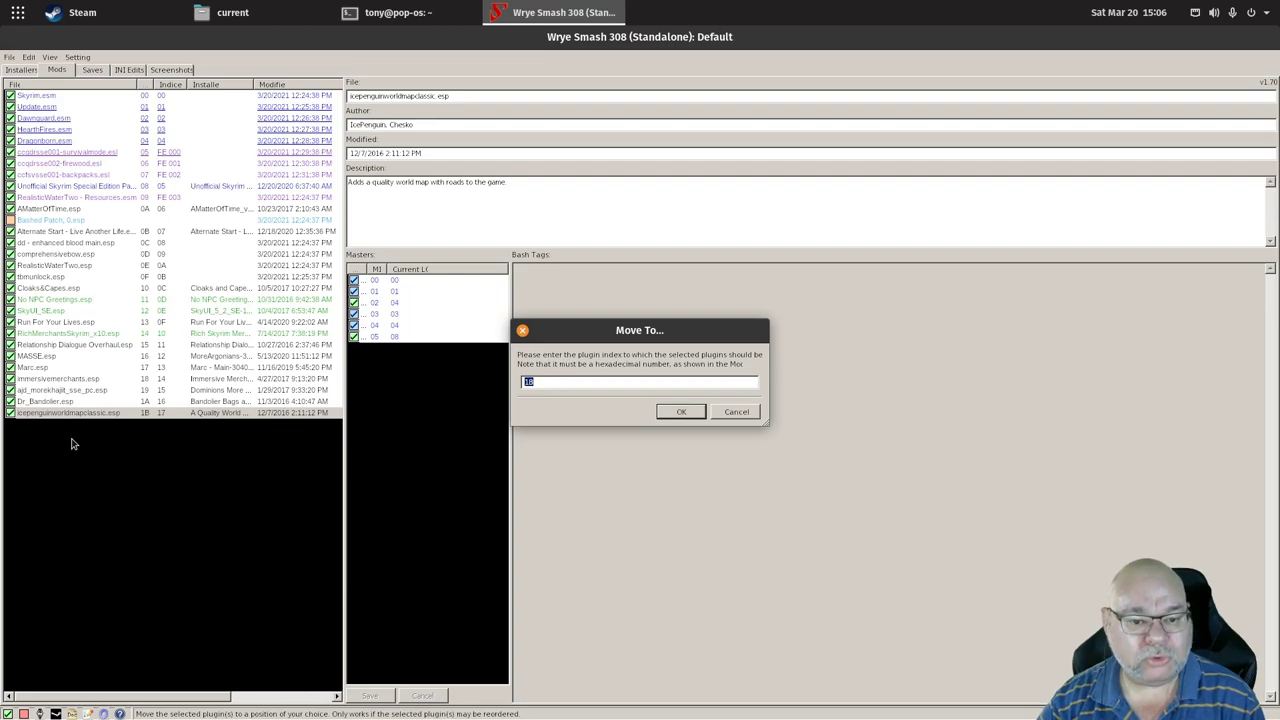
{"action": "type", "text": "0C"}
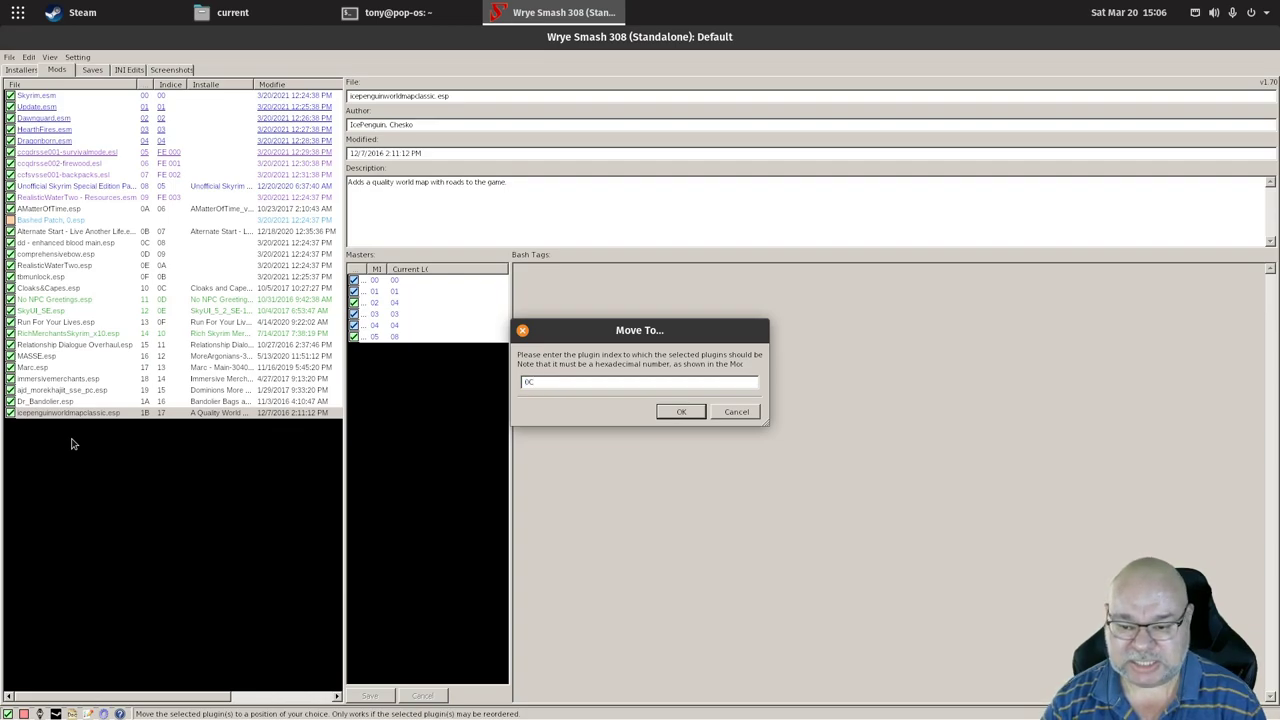
{"action": "key", "text": "Return"}
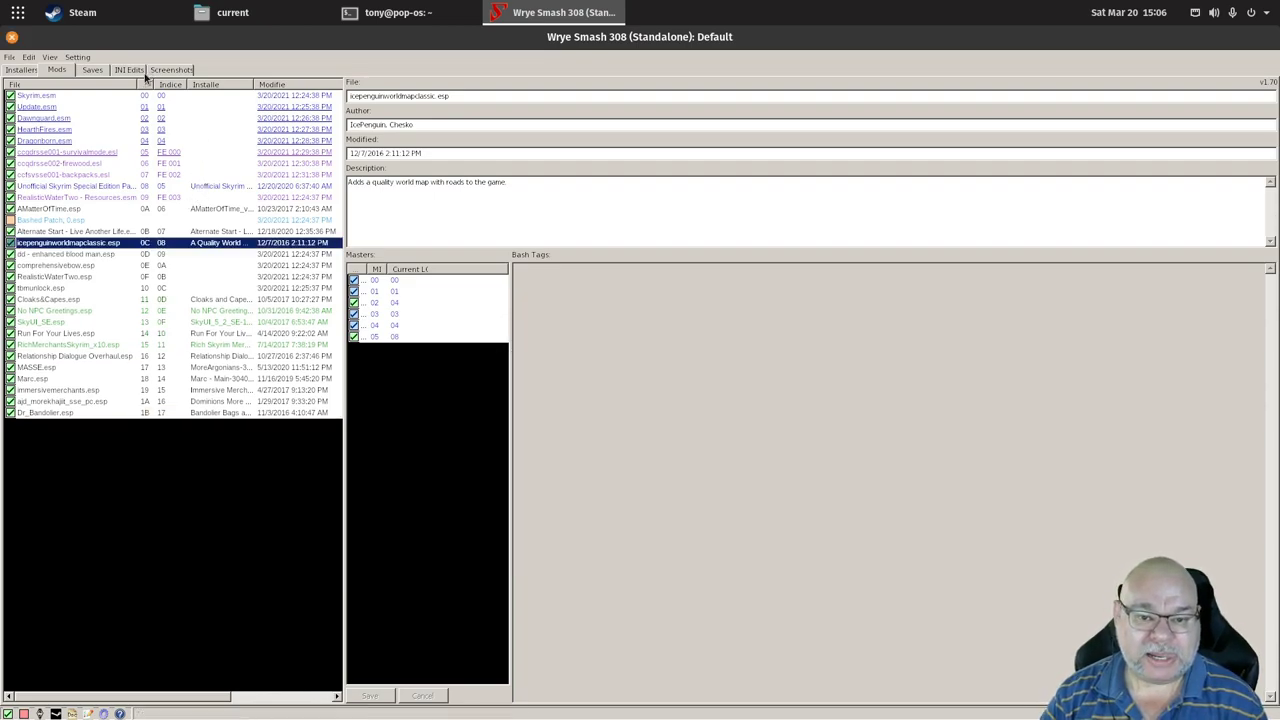
Widen the Load Order column and move Dr_Bandolier.esp to load order index 0D.
{"action": "left_click_drag", "start_coordinate": [155, 85], "coordinate": [203, 87]}
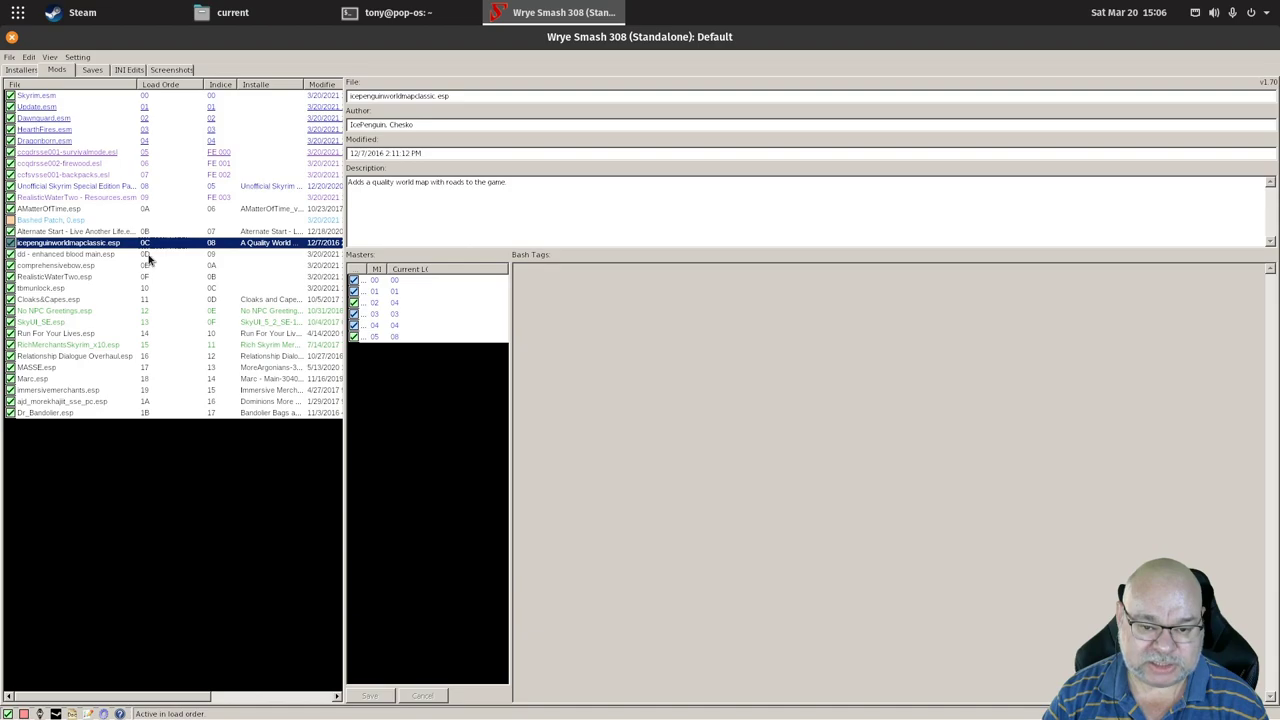
{"action": "left_click", "coordinate": [150, 414]}
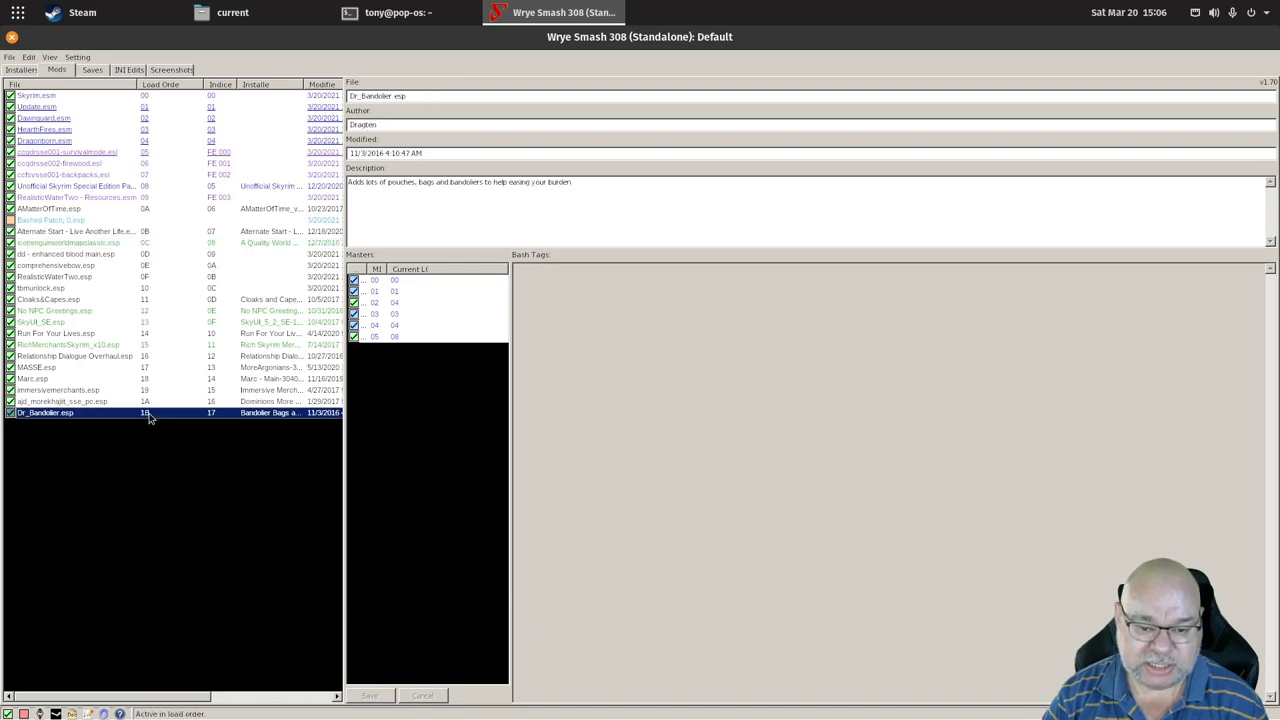
{"action": "right_click", "coordinate": [58, 419]}
{"action": "left_click", "coordinate": [88, 428]}
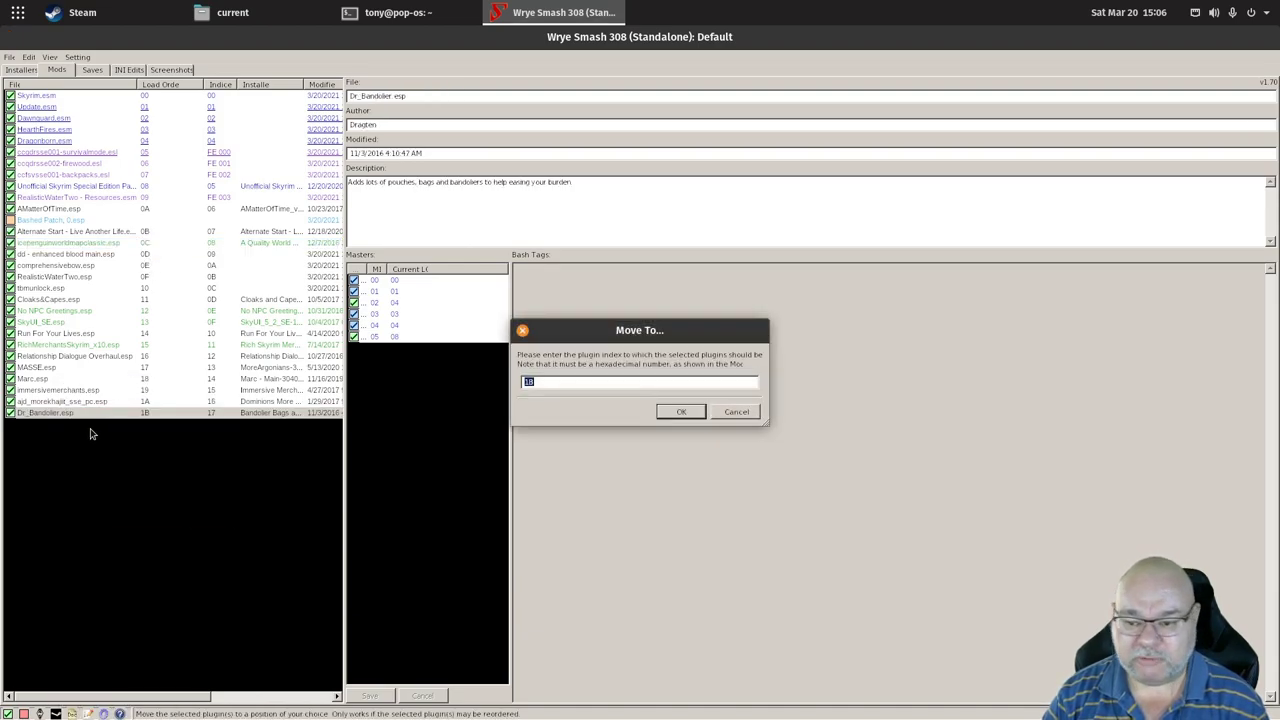
{"action": "type", "text": "12"}
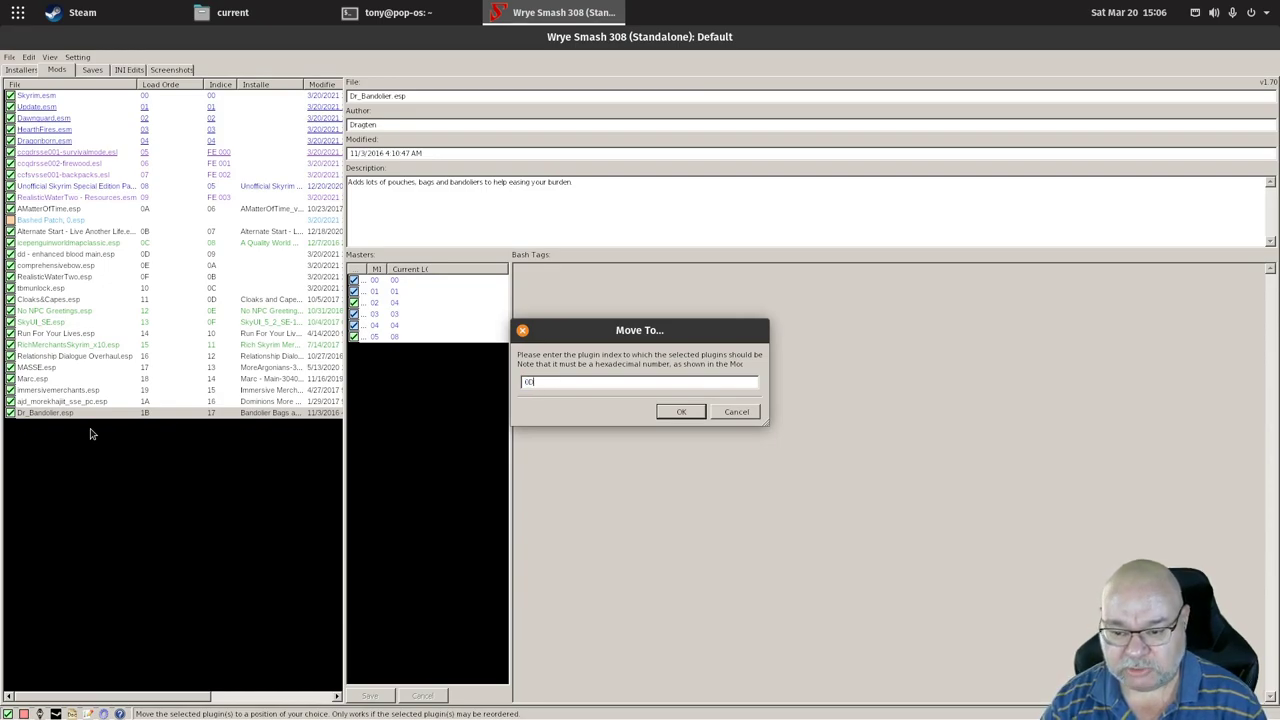
{"action": "key", "text": "Return"}
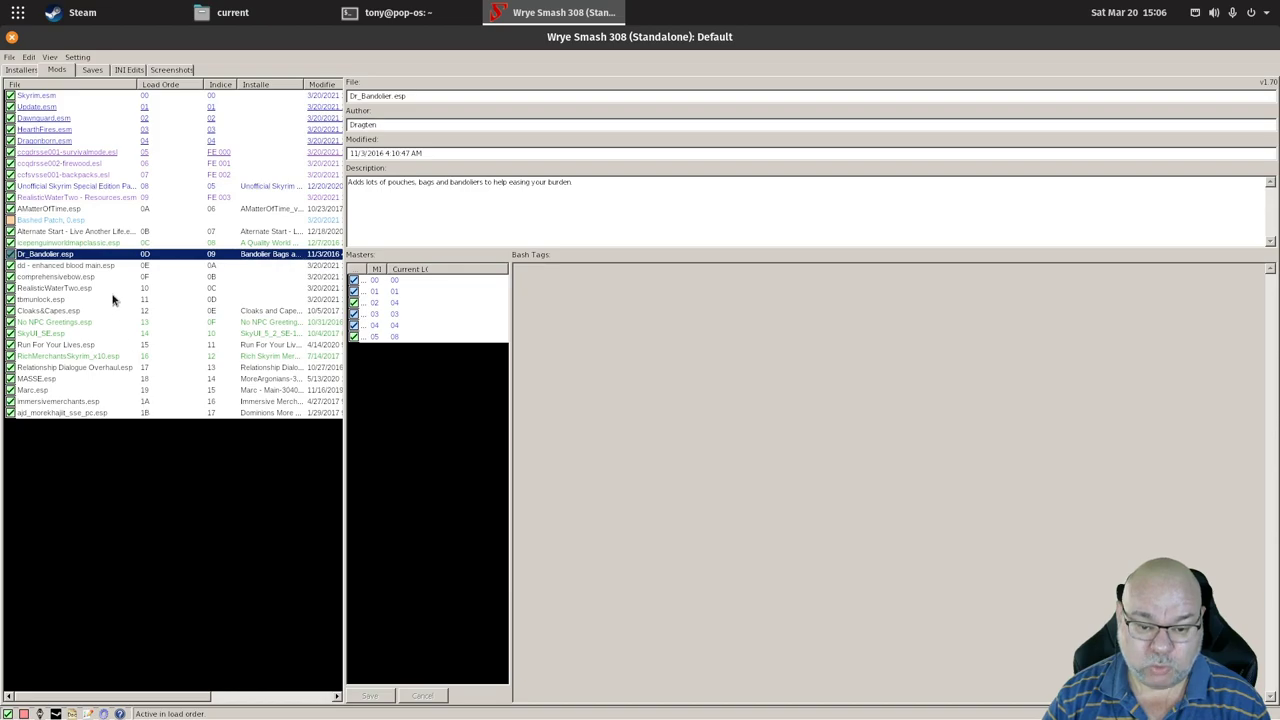
{"action": "right_click", "coordinate": [122, 256]}
{"action": "left_click", "coordinate": [150, 305]}
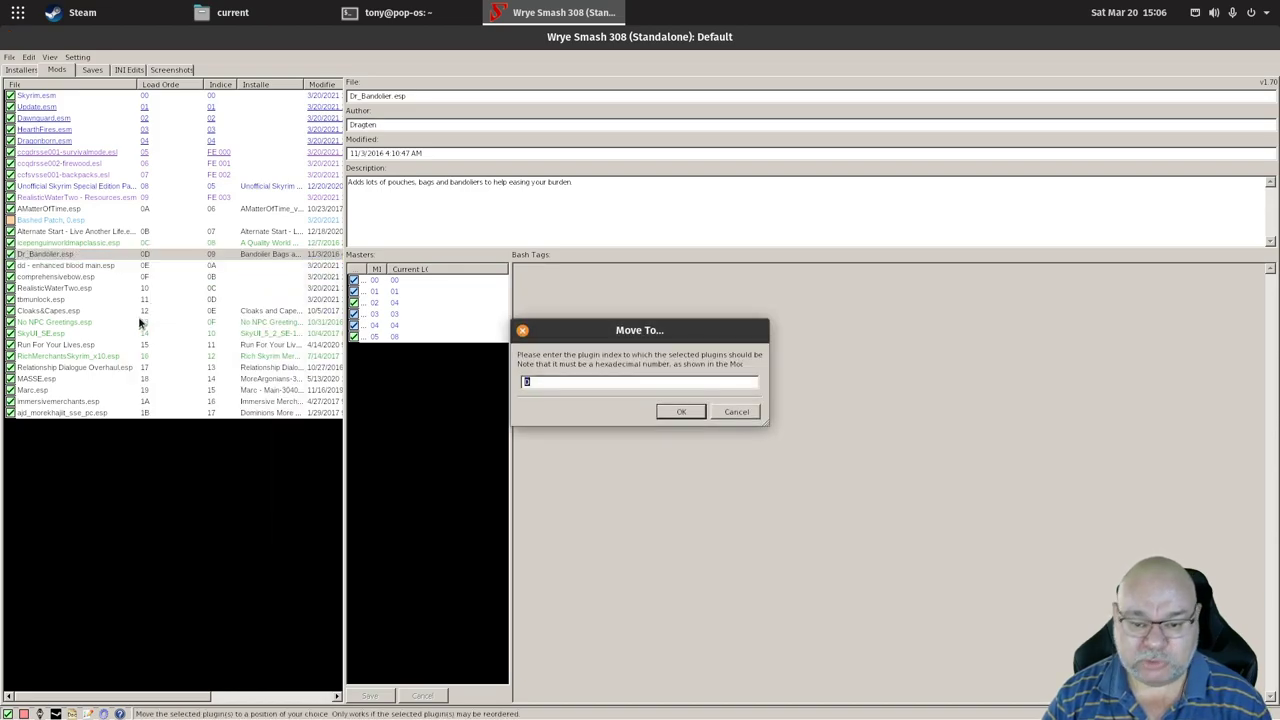
{"action": "type", "text": "10"}
{"action": "key", "text": "Return"}
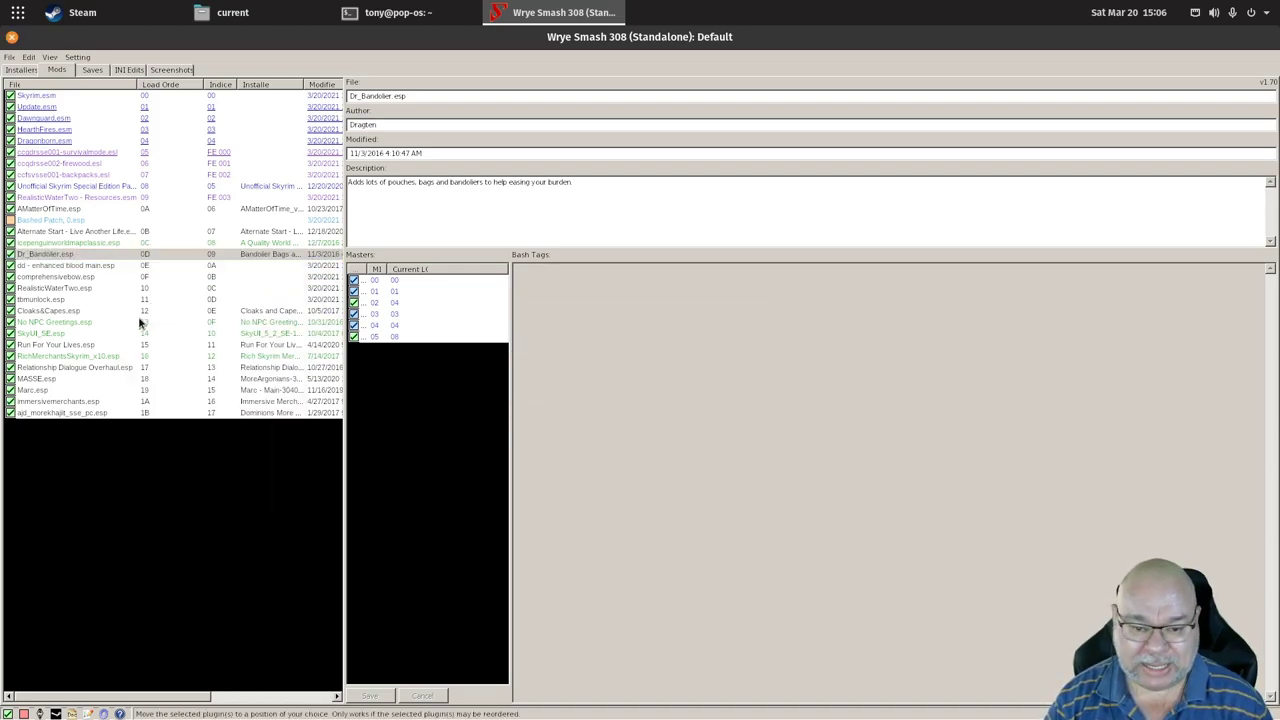